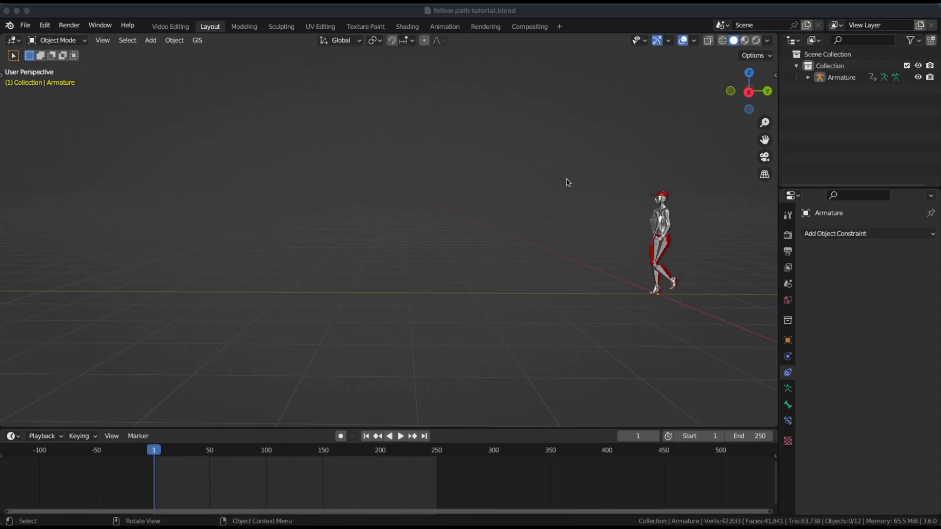
Apply the armature's rotation via Ctrl+A so its transform reads zero, then view from the right side.
click(667, 222)
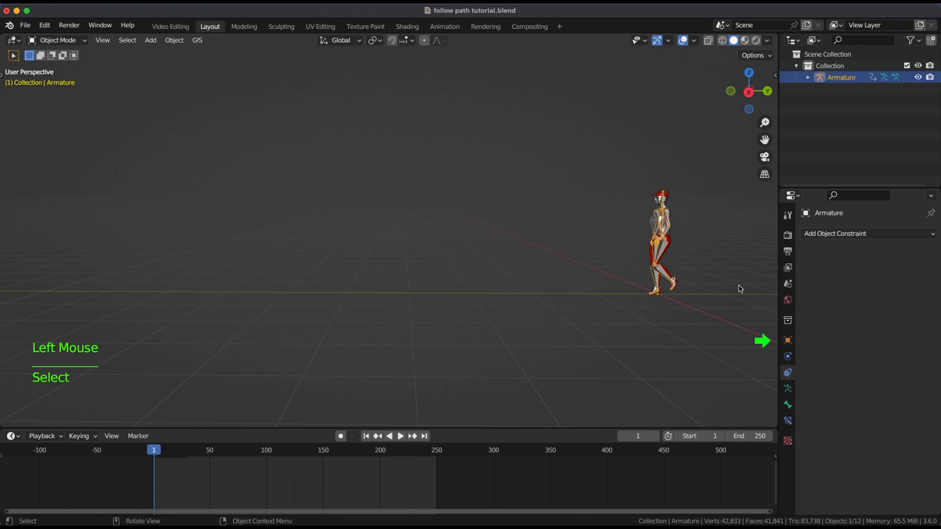
click(788, 342)
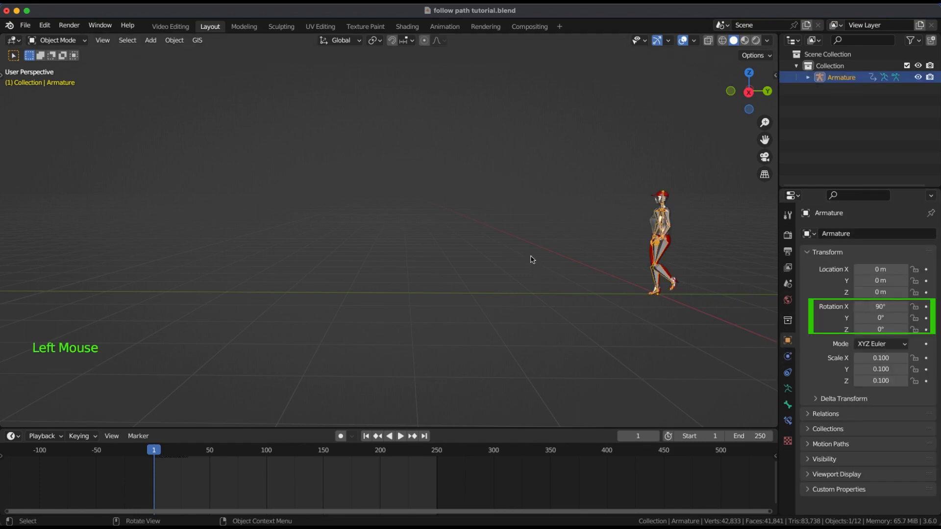
key(ctrl+a)
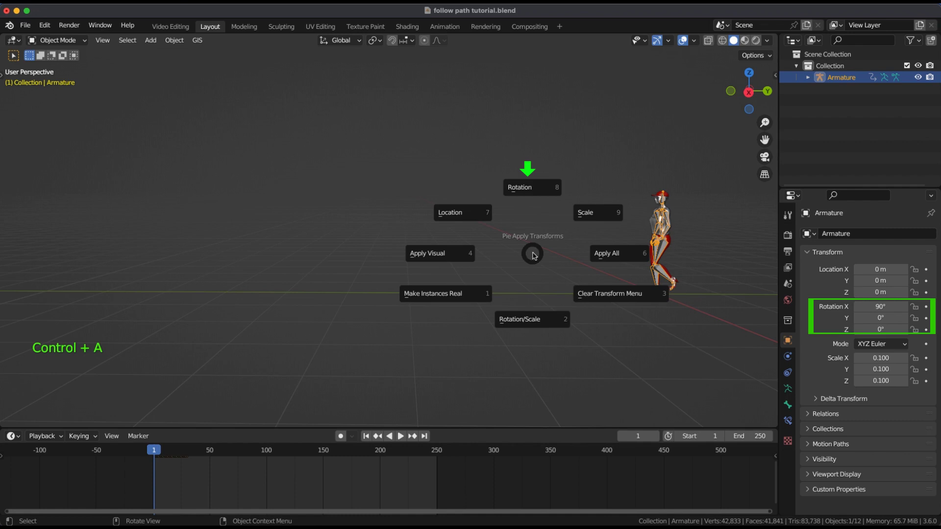
click(528, 190)
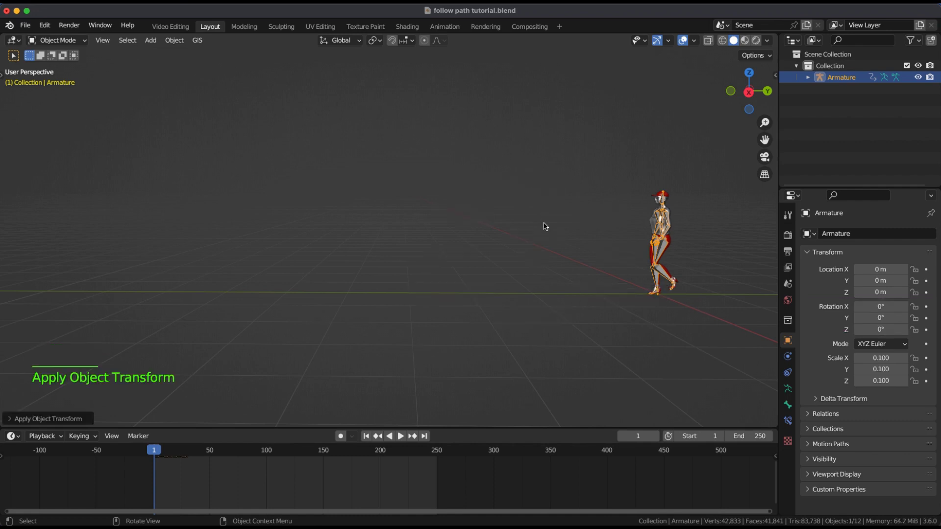
key(KP_3)
scroll(468, 269, up, 4)
scroll(468, 270, up, 2)
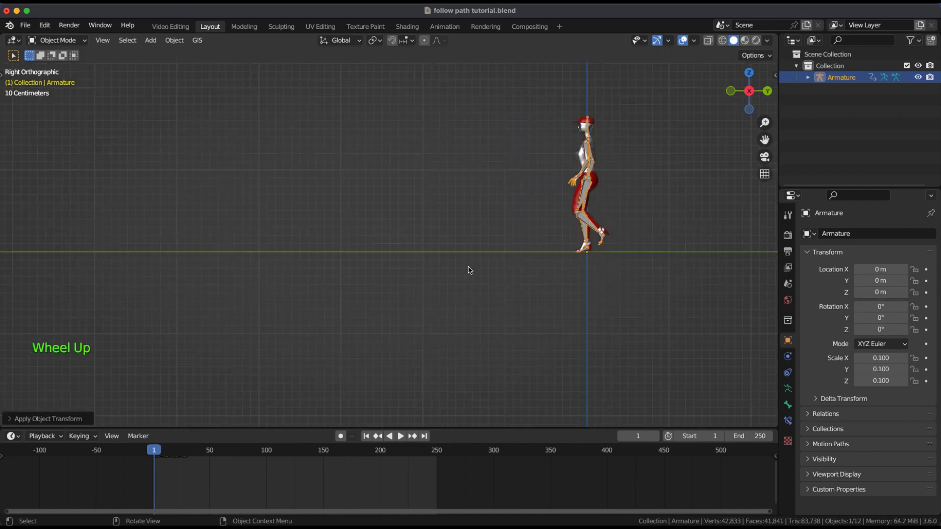
scroll(471, 270, up, 1)
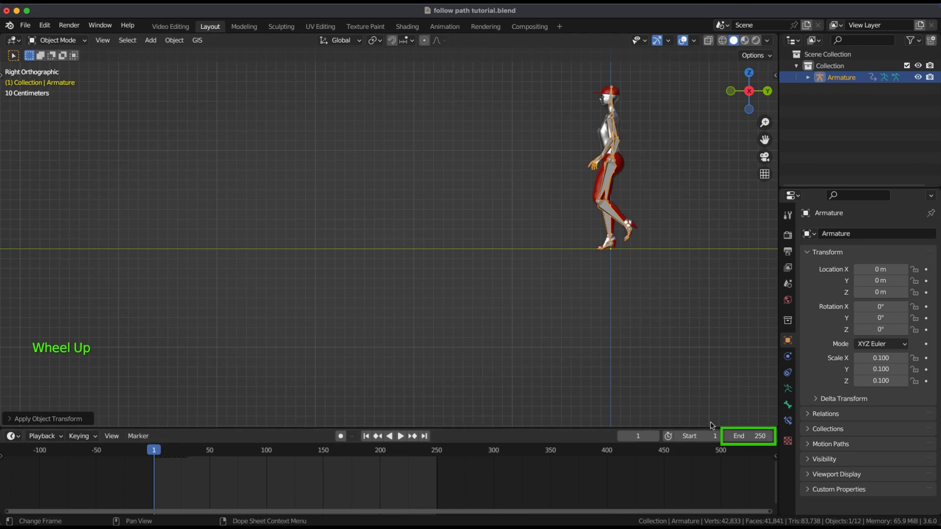
Split the area horizontally and turn the lower editor into a Nonlinear Animation editor.
right_click(462, 428)
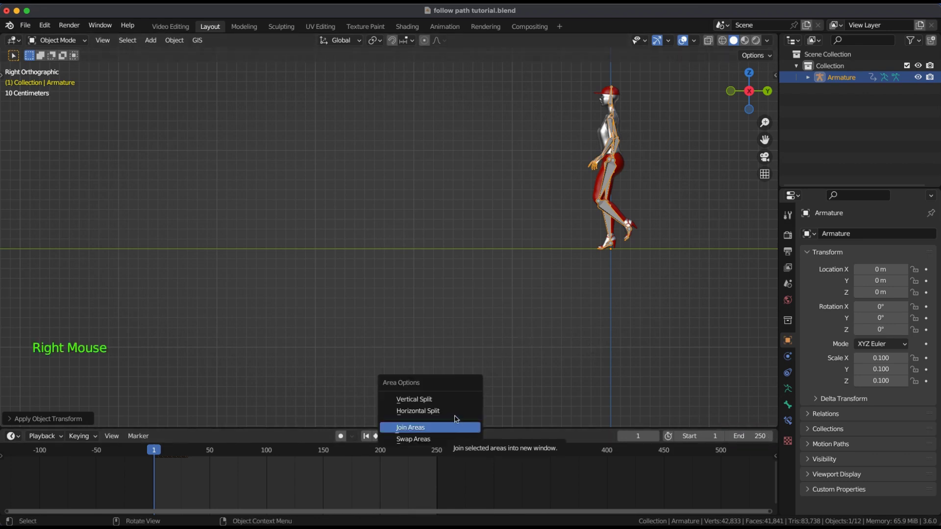
click(448, 411)
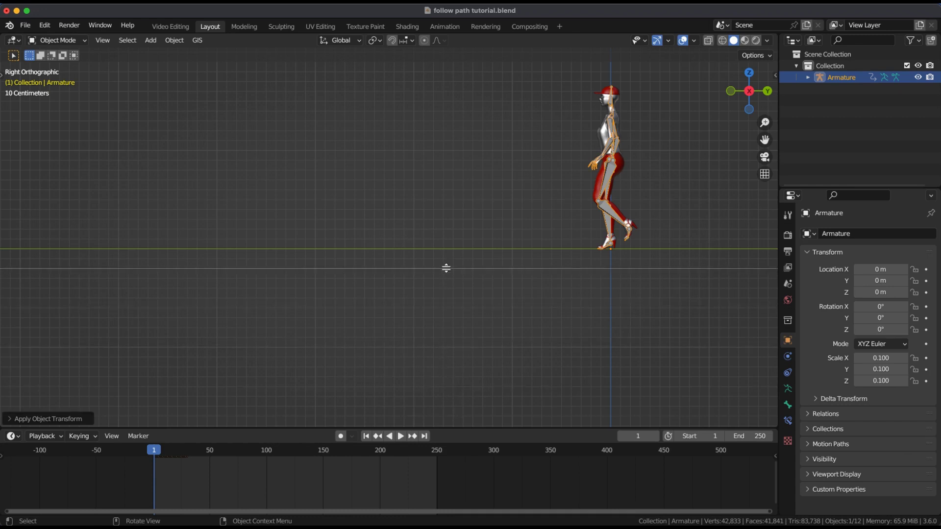
click(446, 269)
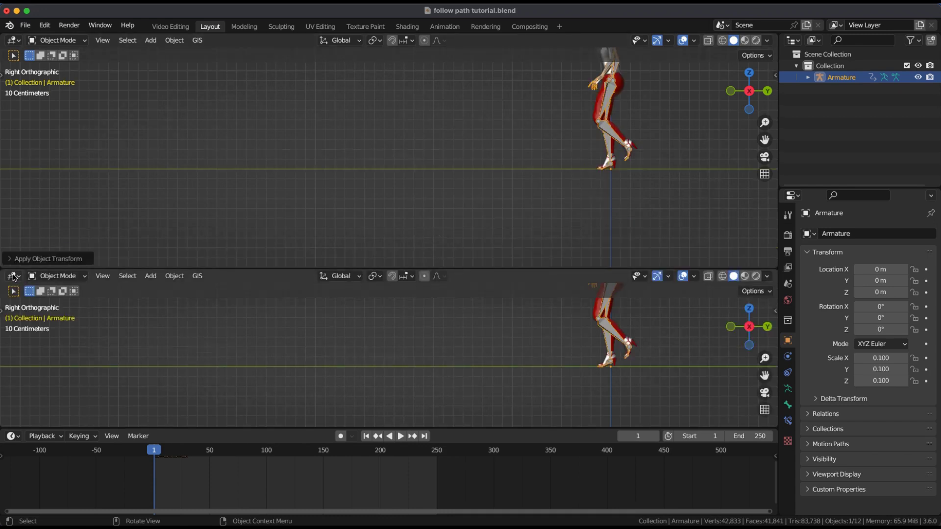
click(13, 276)
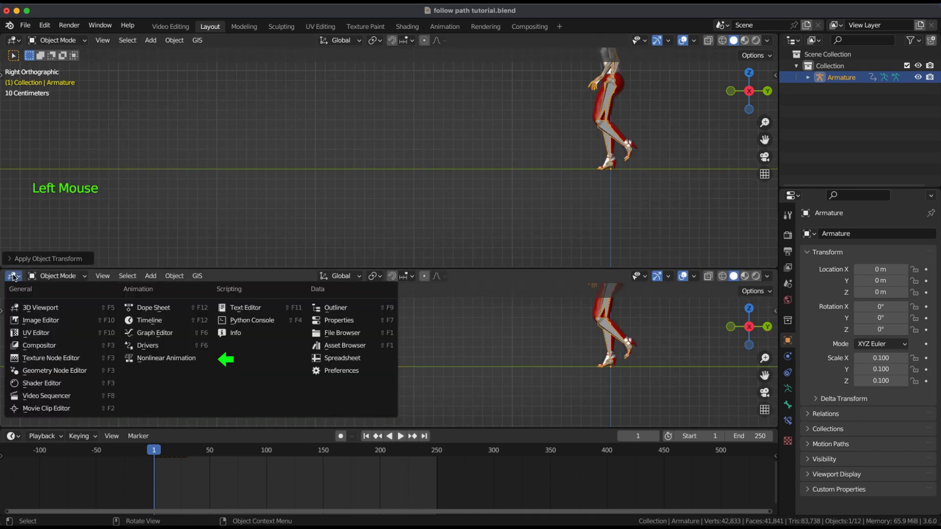
click(162, 359)
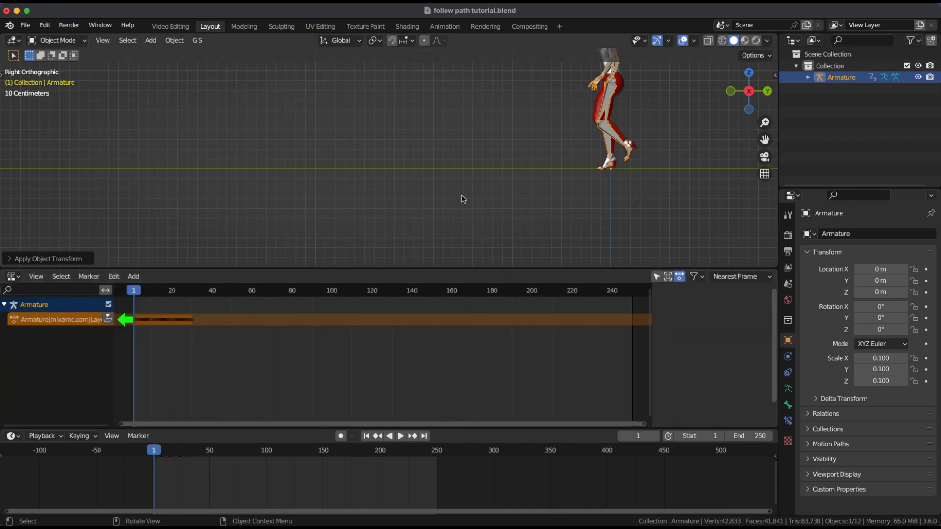
scroll(462, 199, down, 2)
Push the Mixamo walk action down into an NLA strip.
mouse_move(472, 174)
shift+middle_down()
mouse_move(485, 212)
mouse_move(419, 249)
shift+middle_up()
click(107, 318)
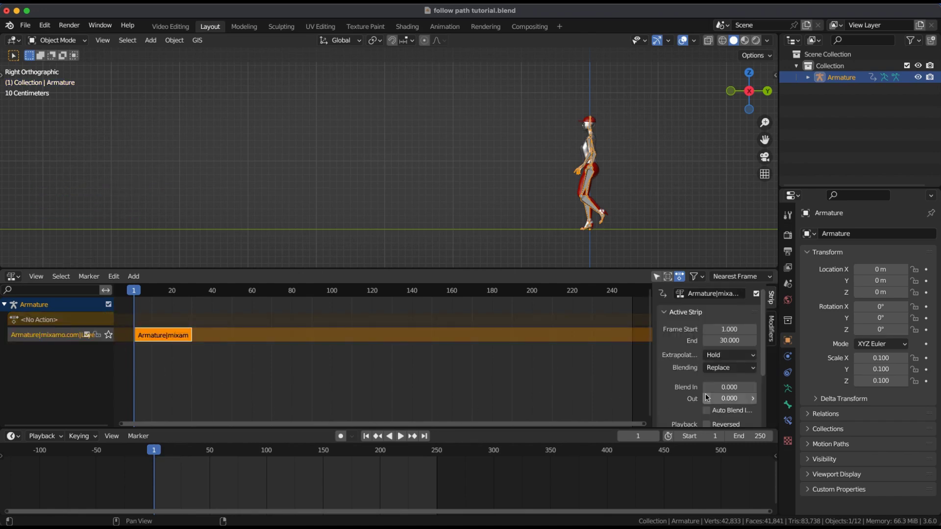
scroll(706, 397, down, 3)
scroll(704, 395, down, 1)
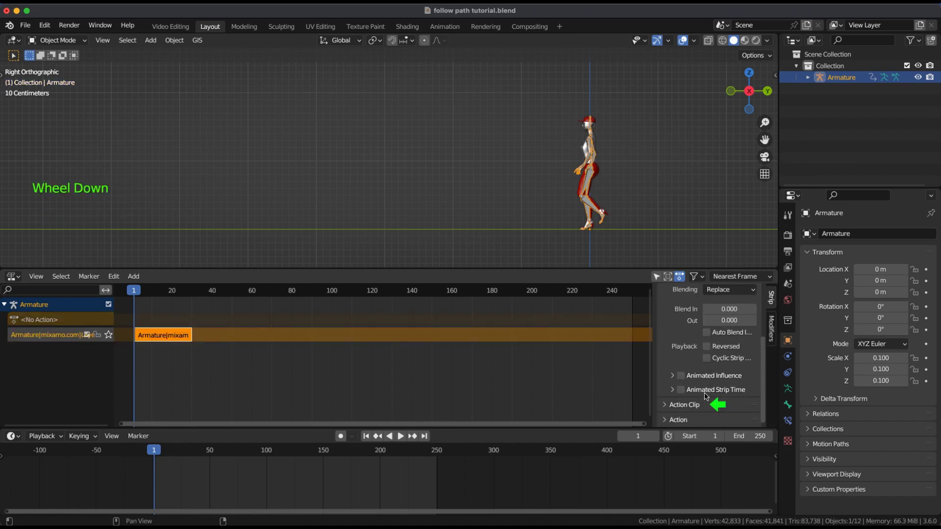
Set the walk strip's Action Clip Repeat to 9 and its end frame to 250.
click(666, 405)
scroll(704, 392, down, 4)
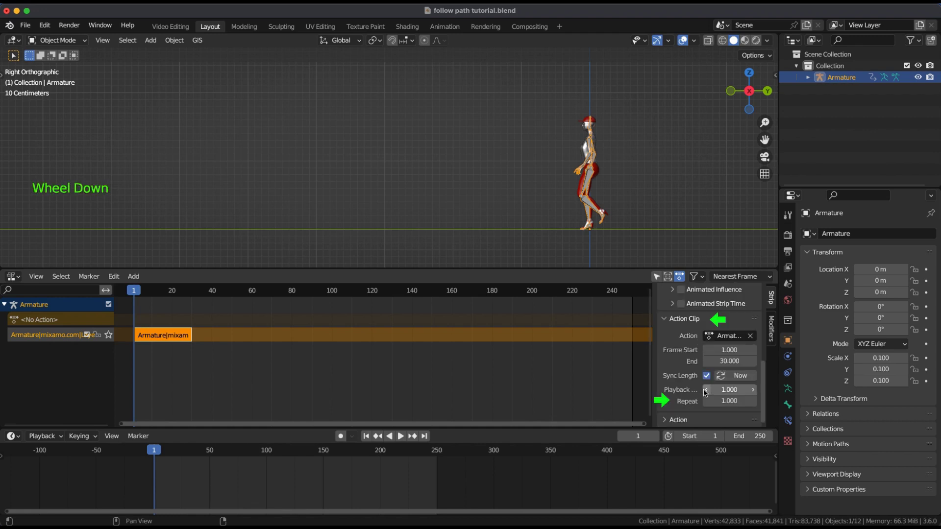
click(723, 403)
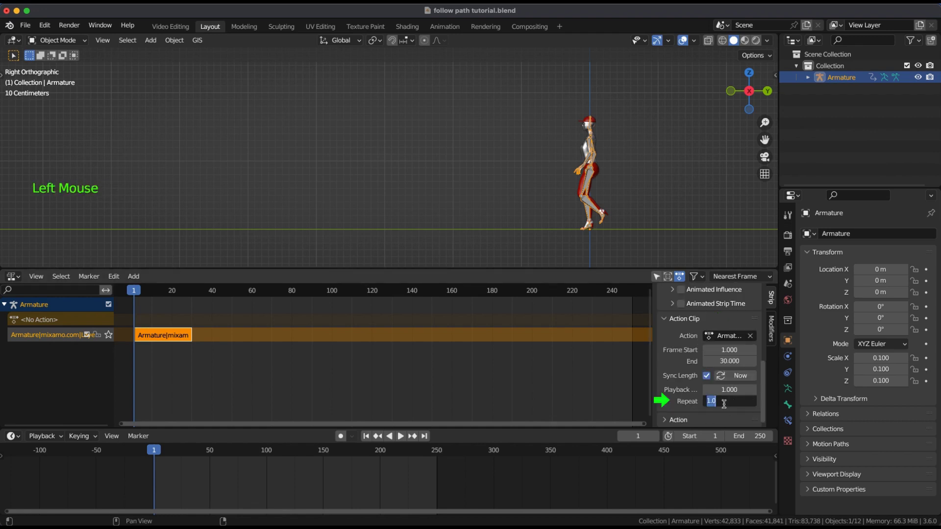
text(9)
key(Return)
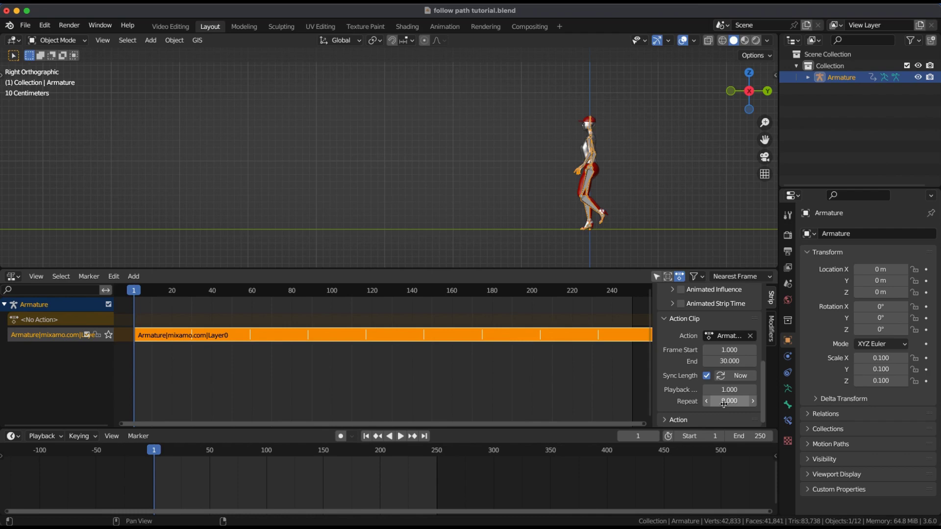
scroll(611, 381, down, 2)
scroll(611, 382, up, 1)
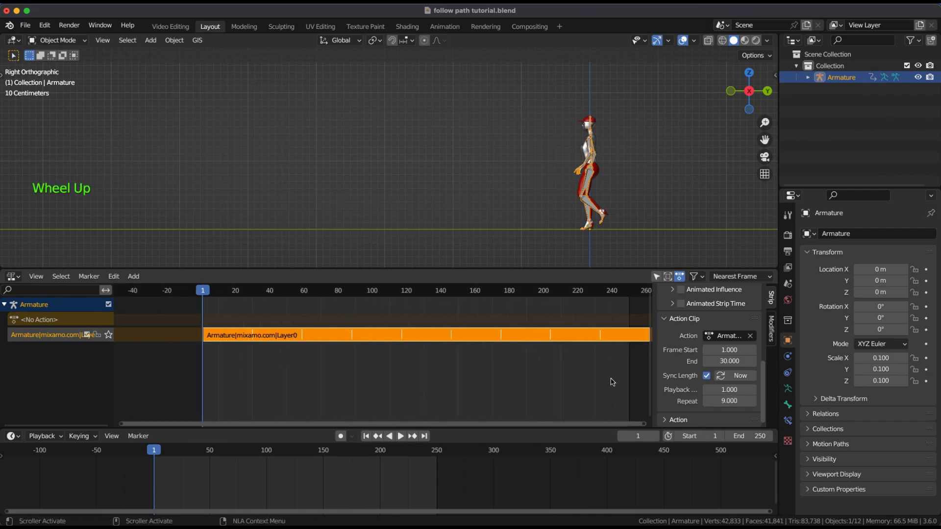
shift+middle_drag(603, 375, 551, 379)
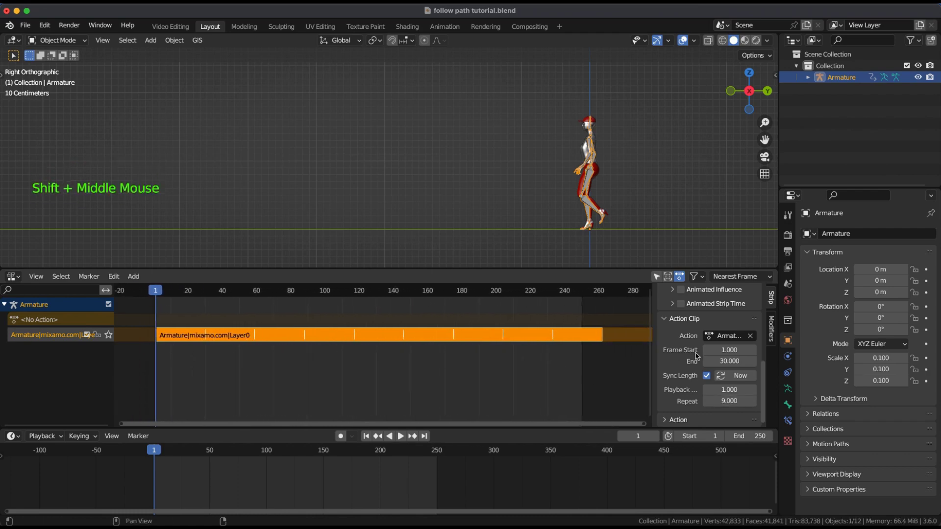
scroll(726, 359, up, 2)
scroll(725, 359, up, 2)
scroll(726, 359, up, 2)
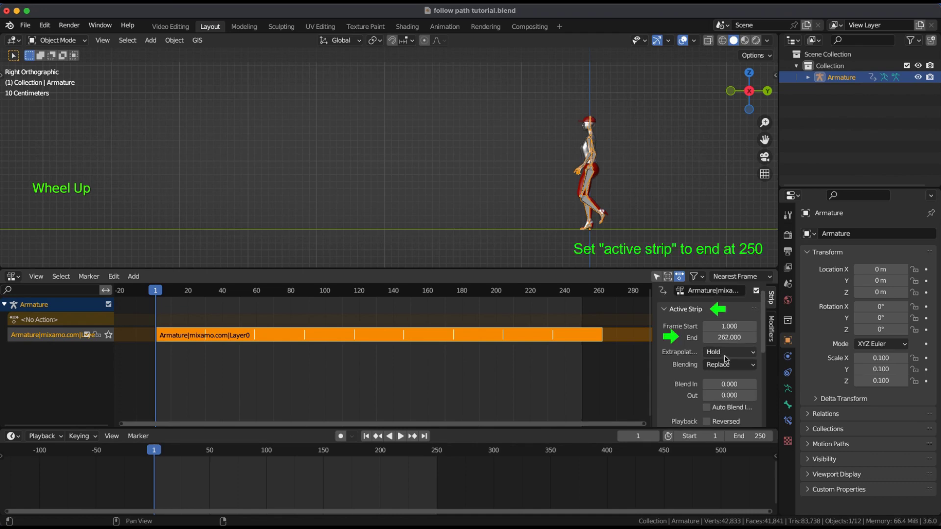
click(727, 339)
text(250)
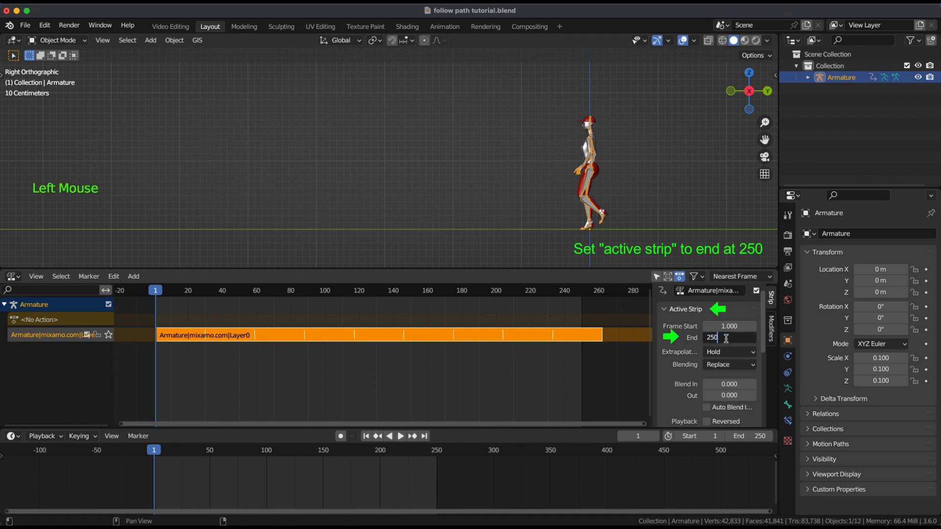
key(Return)
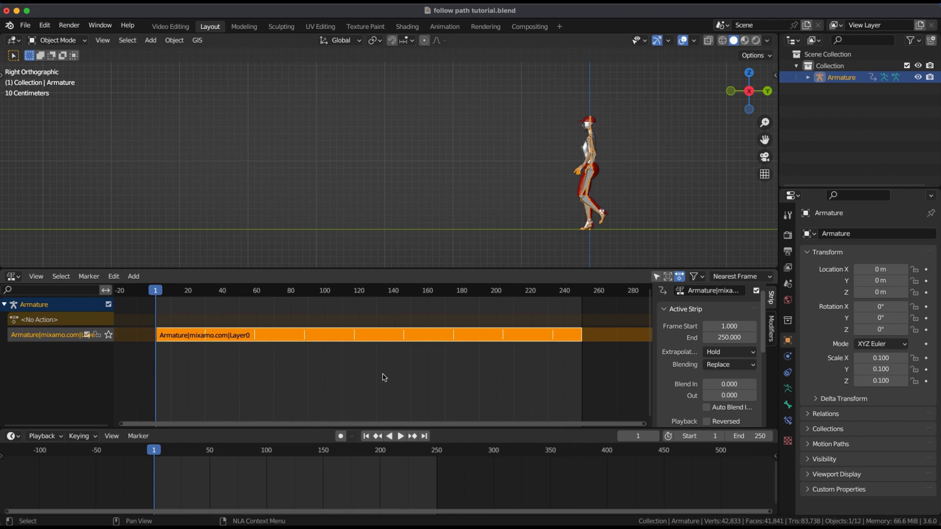
Play and stop the walk preview, rewind to frame 1, and switch to top view around the character.
key(space)
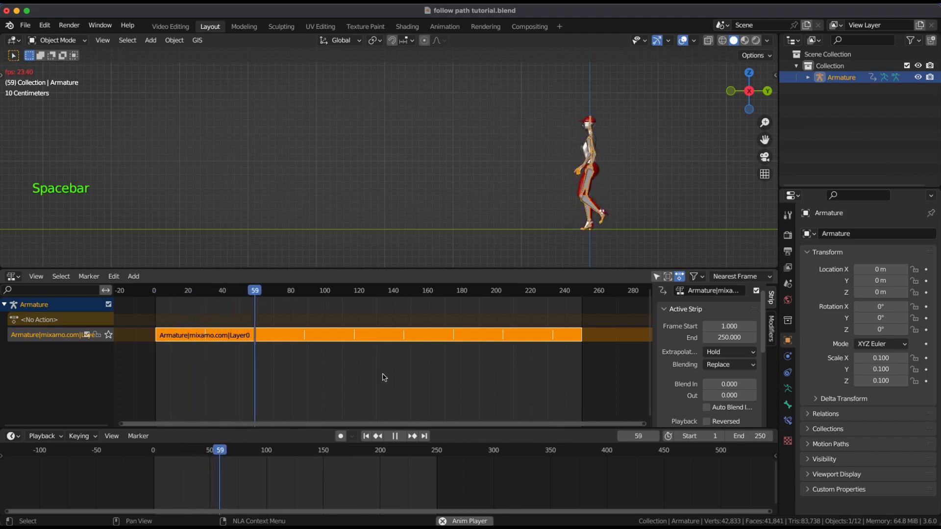
key(space)
key(shift+Left)
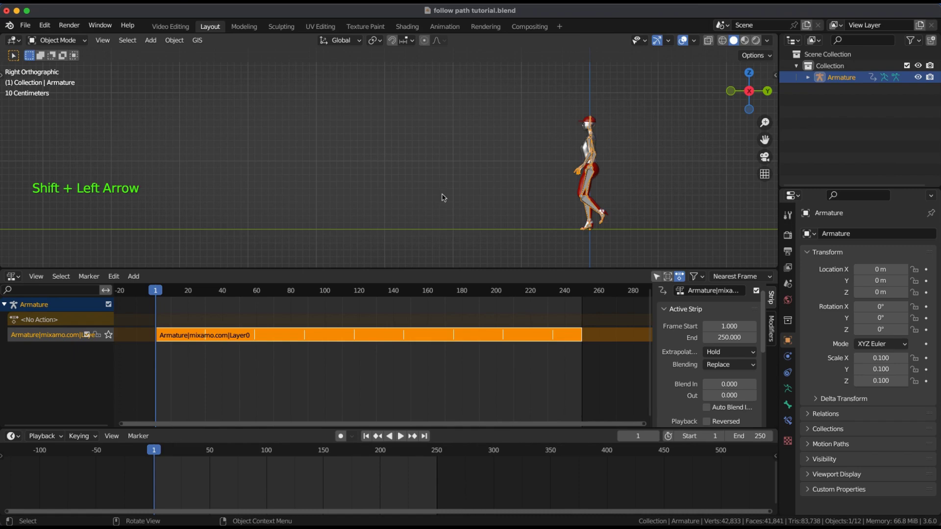
key(KP_7)
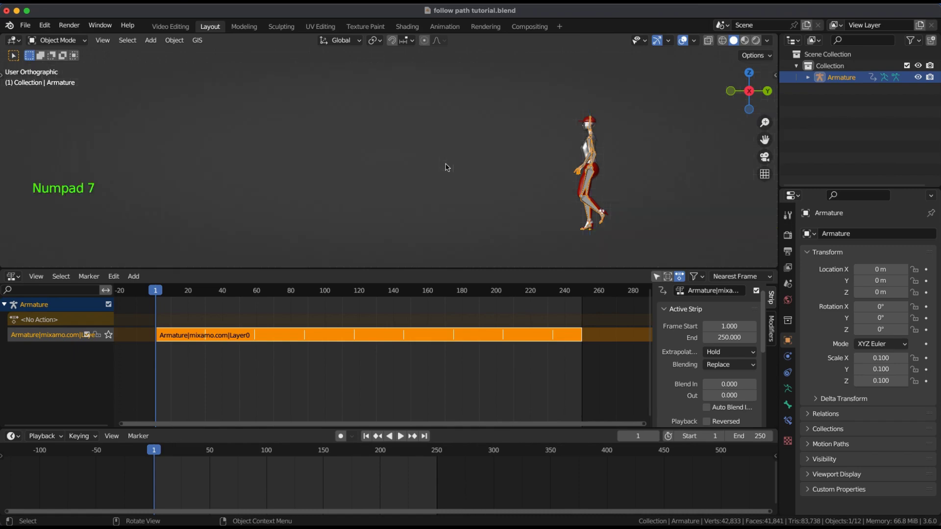
scroll(445, 165, up, 1)
scroll(498, 164, down, 1)
scroll(499, 163, down, 1)
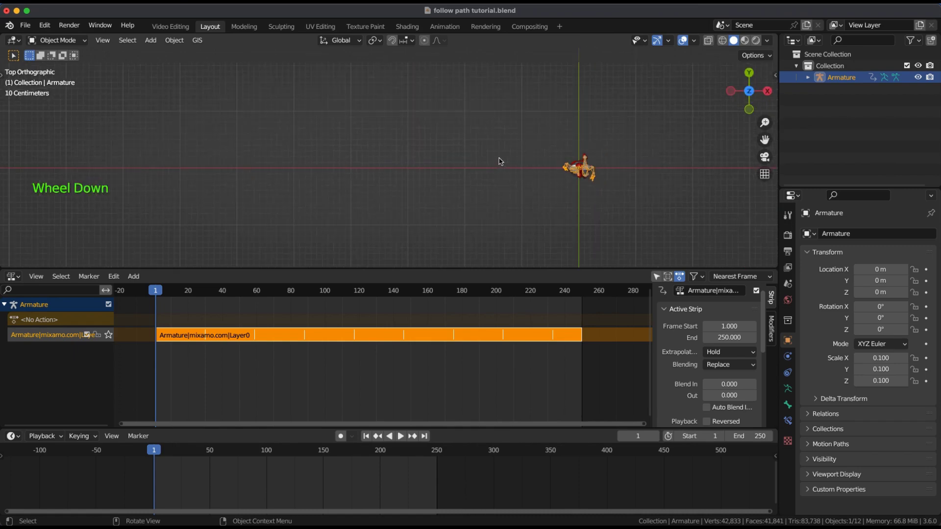
scroll(485, 192, down, 1)
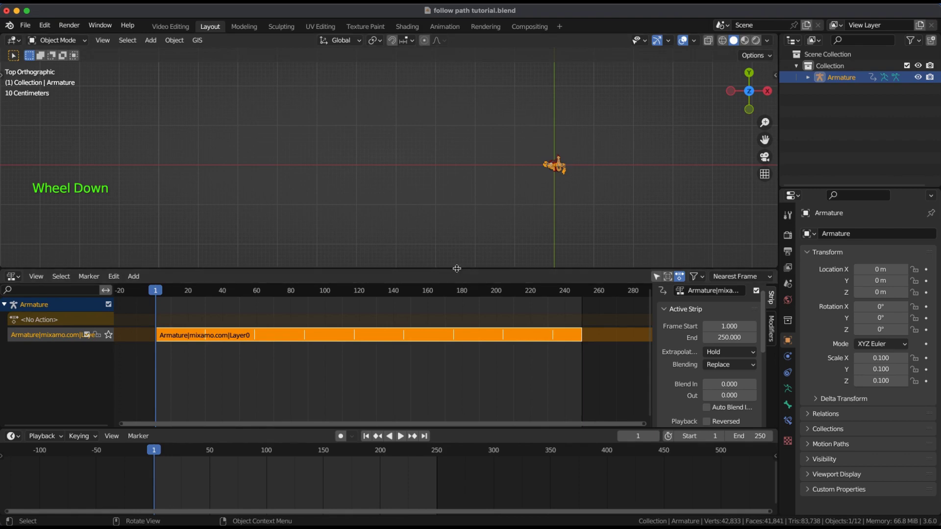
drag(457, 269, 457, 311)
mouse_move(482, 170)
shift+middle_down()
mouse_move(424, 99)
mouse_move(343, 105)
shift+middle_up()
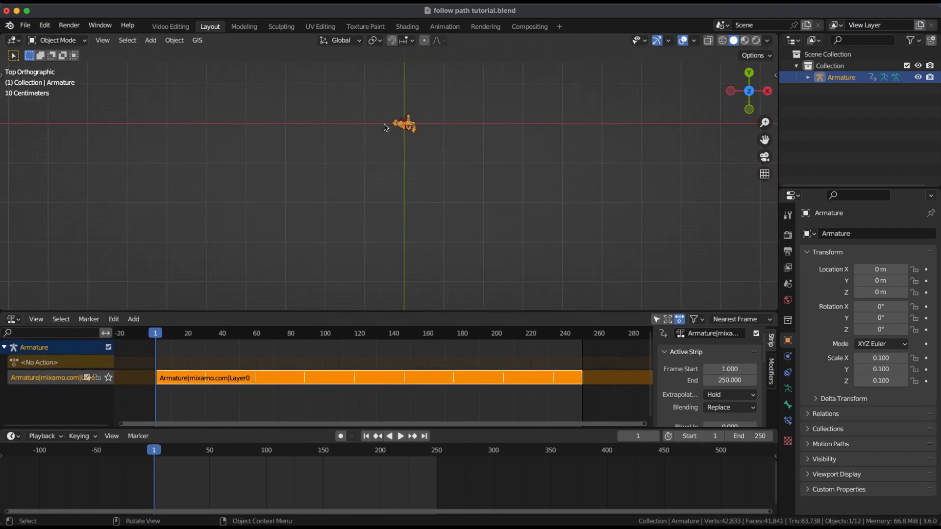
Add a Bezier curve object at the character's origin via Shift+A.
key(shift+a)
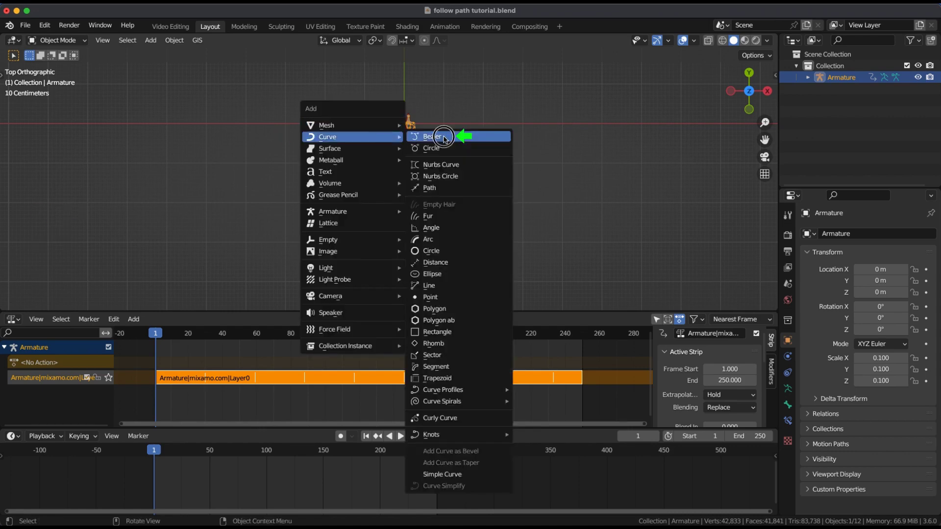
click(441, 138)
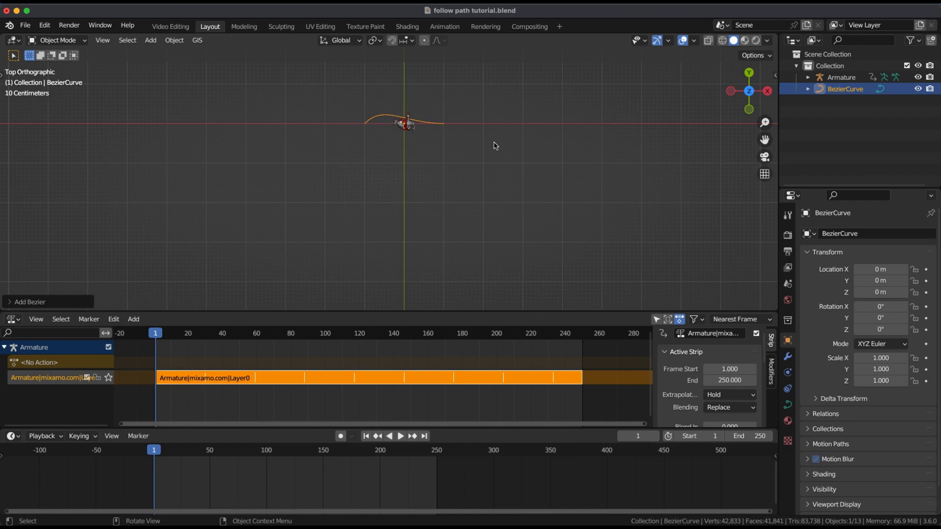
text(r)
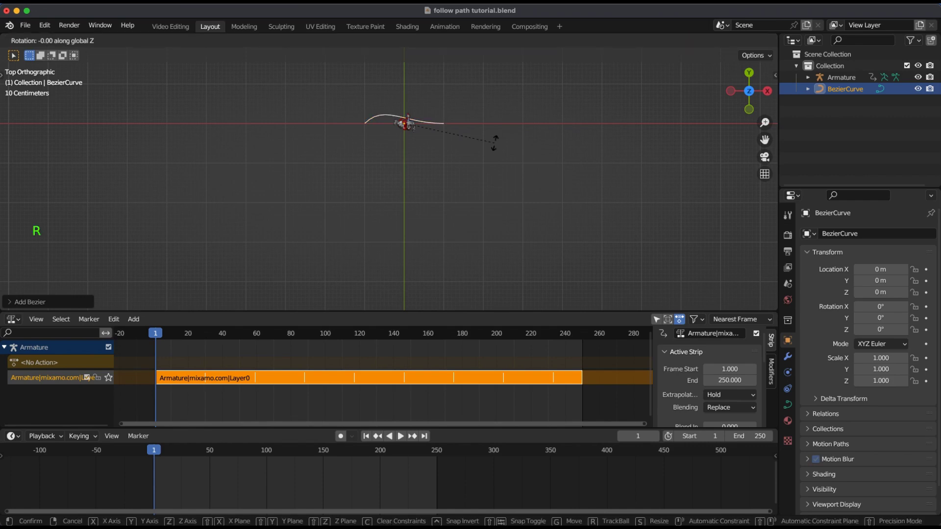
text(-90)
Confirm the curve's -90° Z rotation, enter Edit Mode and extrude its end point twice into new segments.
key(Return)
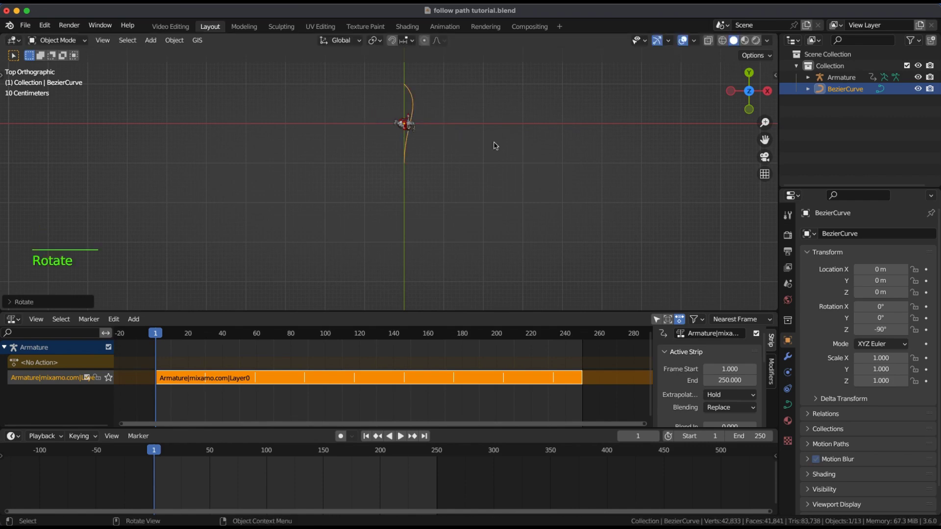
key(Tab)
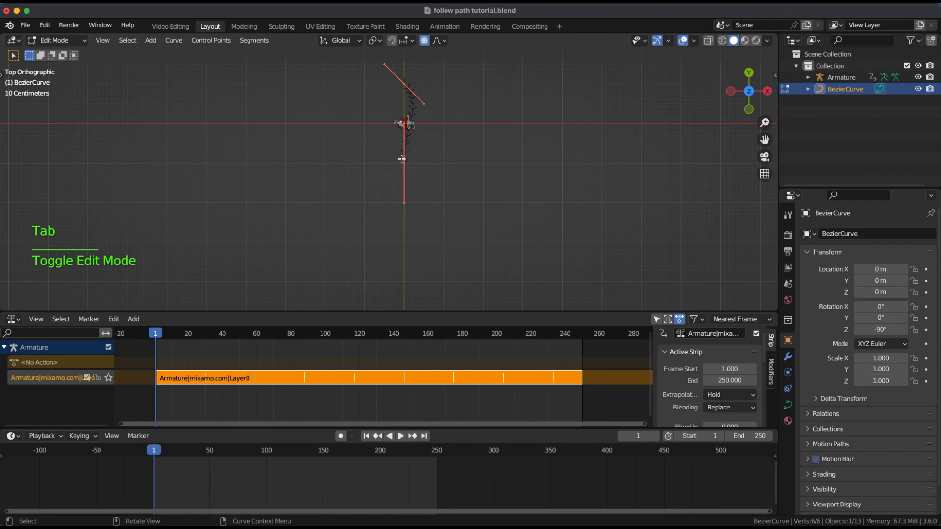
click(404, 165)
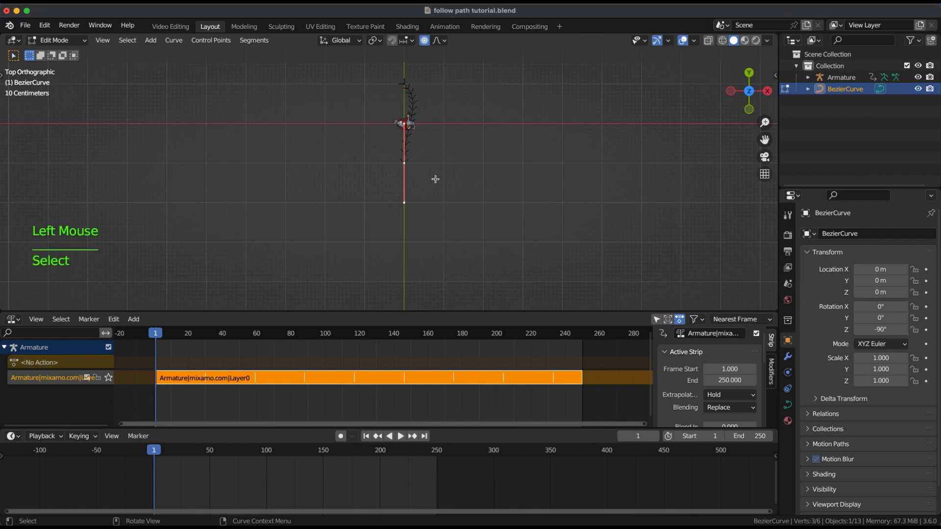
key(e)
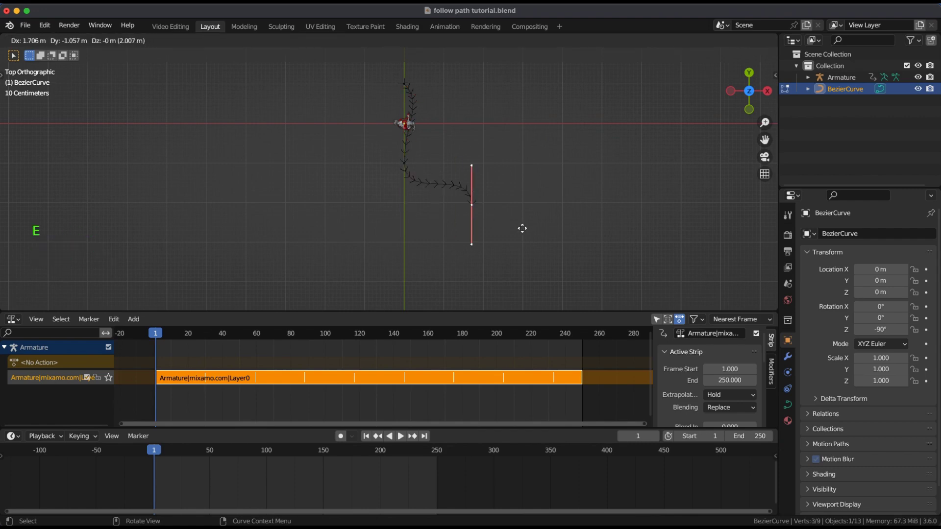
click(466, 244)
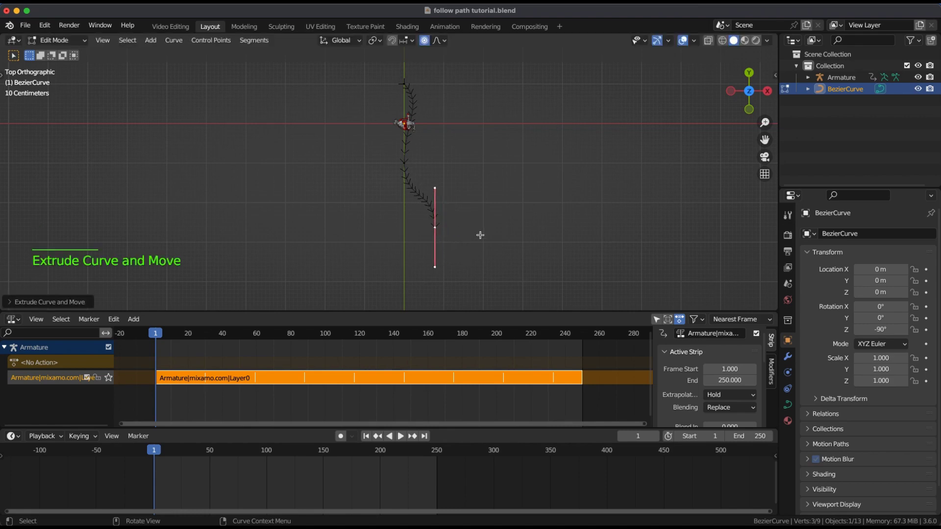
shift+middle_drag(482, 231, 537, 134)
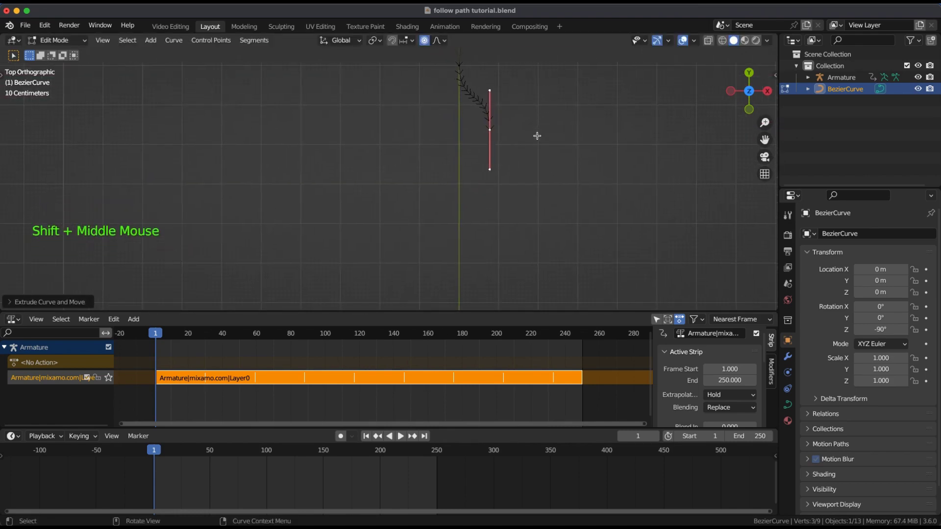
key(e)
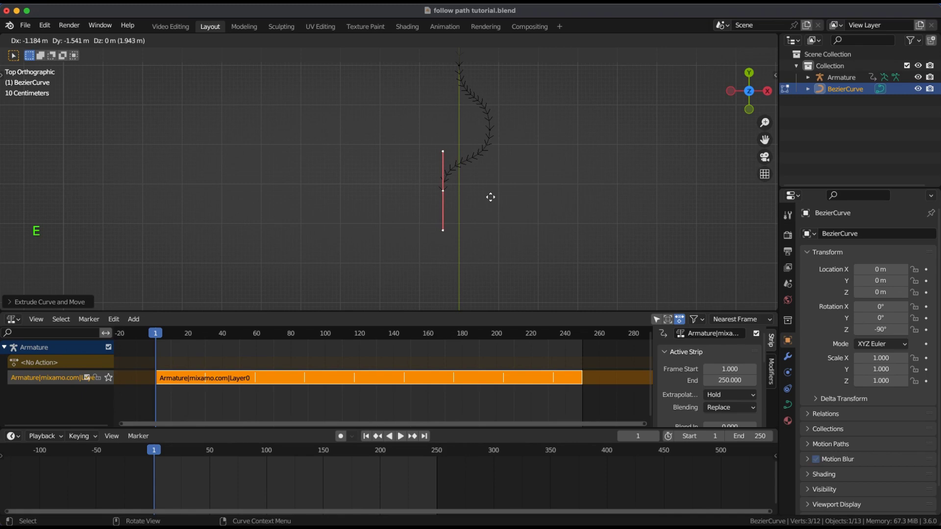
click(485, 201)
Extrude two more winding segments, then return to Object Mode in side view framing the character.
key(e)
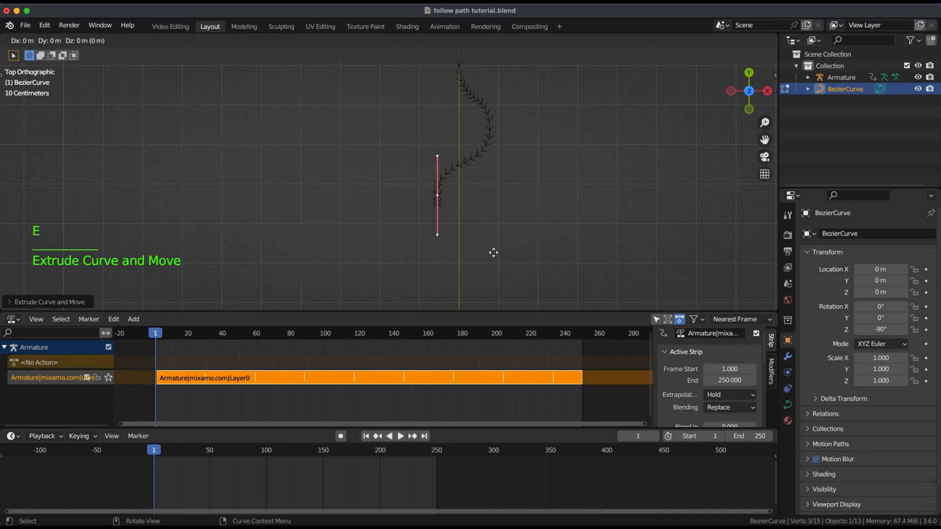
click(543, 94)
scroll(525, 197, down, 1)
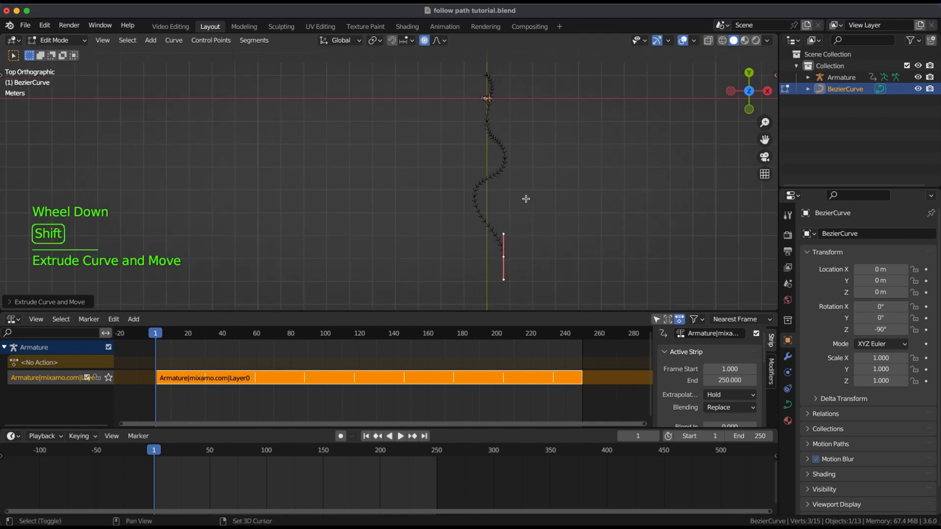
shift+middle_drag(524, 199, 510, 176)
key(e)
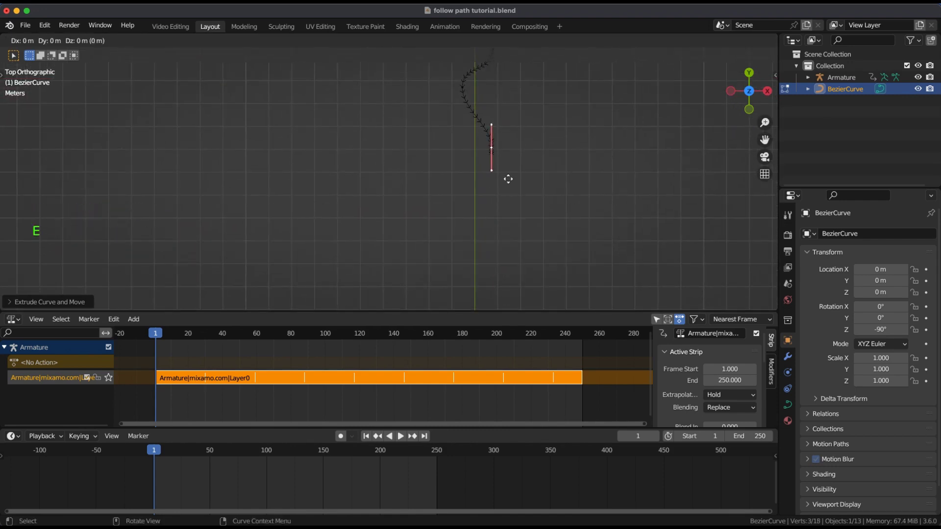
click(478, 241)
scroll(505, 212, down, 1)
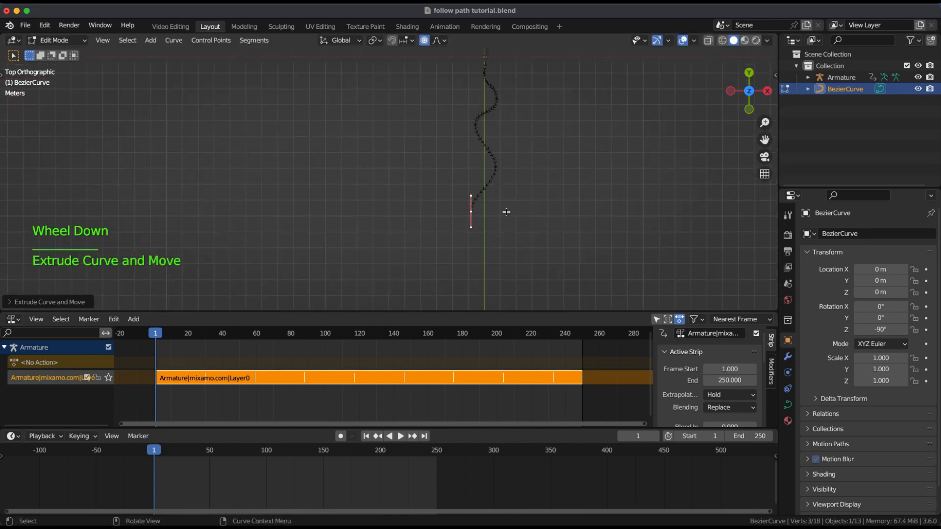
mouse_move(536, 180)
shift+middle_down()
mouse_move(505, 210)
mouse_move(360, 164)
shift+middle_up()
key(KP_3)
scroll(492, 207, down, 1)
scroll(483, 196, up, 1)
key(Tab)
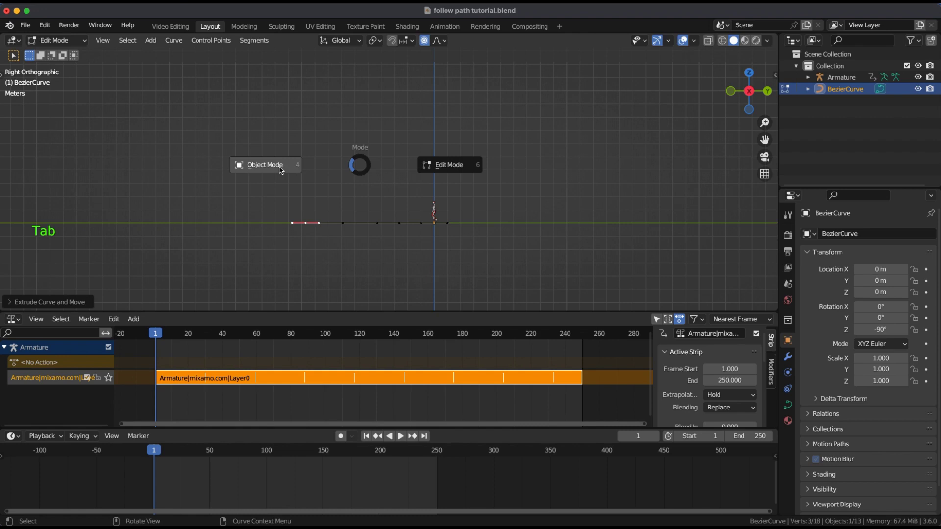
scroll(324, 175, up, 2)
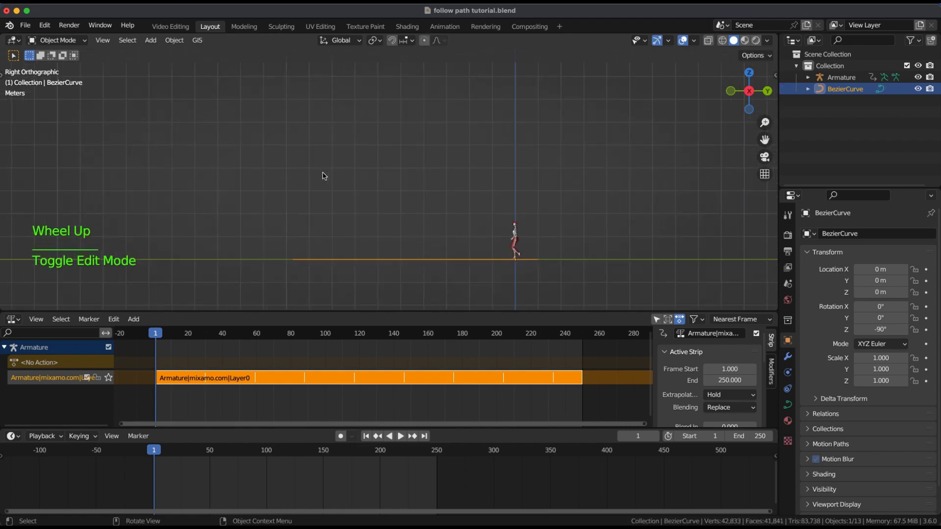
scroll(385, 206, up, 1)
mouse_move(412, 223)
shift+middle_down()
mouse_move(391, 146)
mouse_move(399, 113)
shift+middle_up()
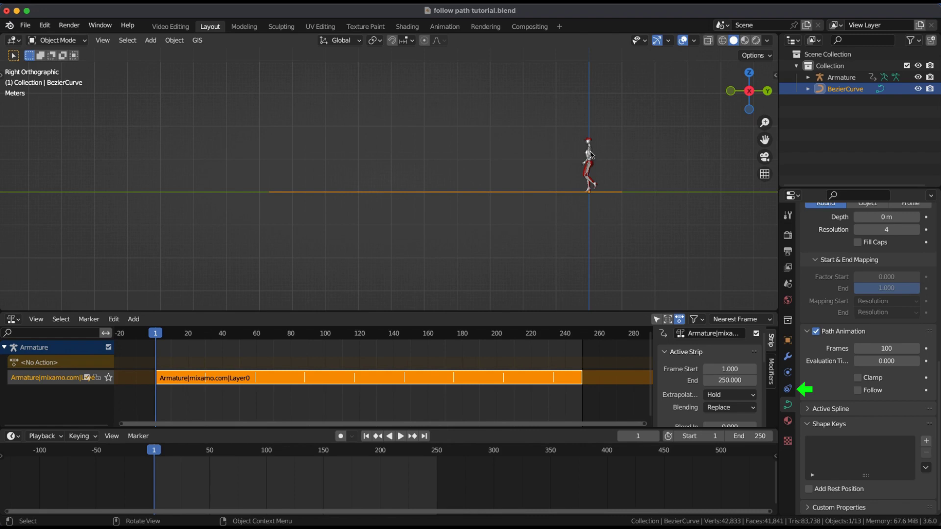
Add a Follow Path constraint to the Armature targeting BezierCurve.
click(591, 155)
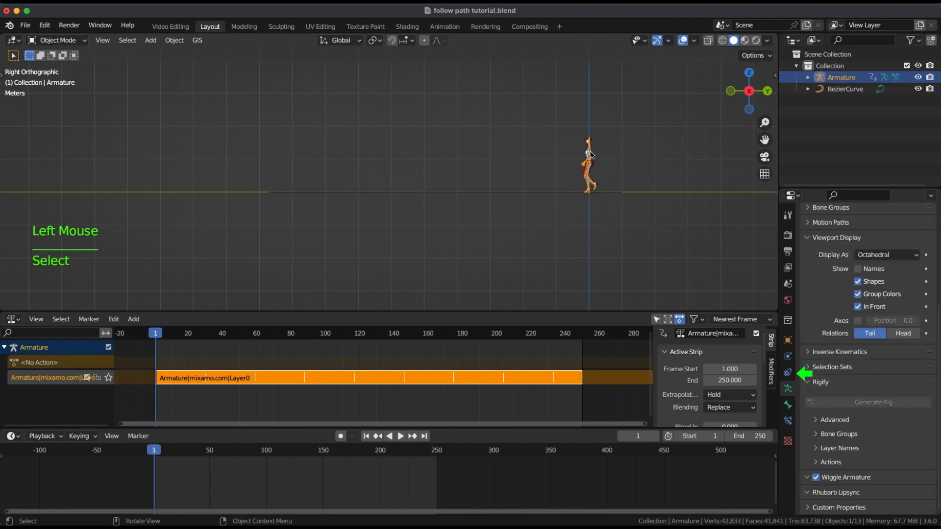
click(788, 373)
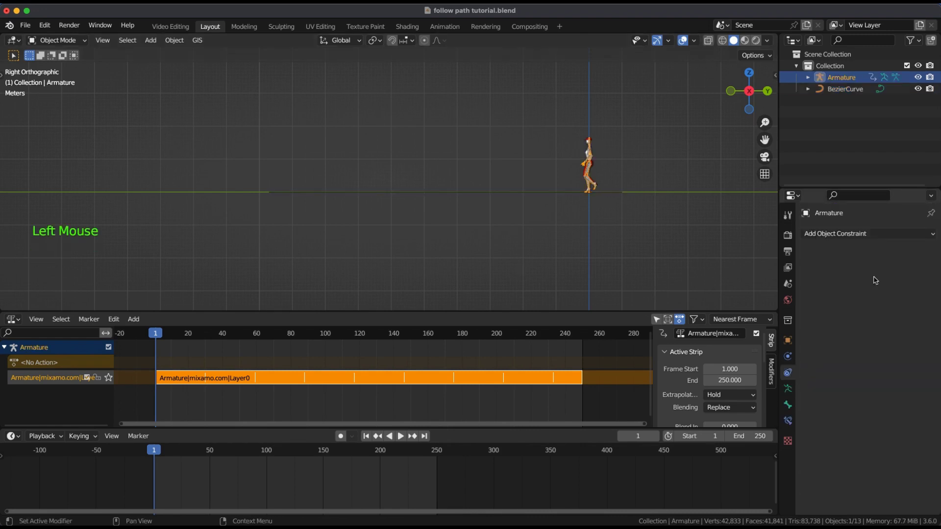
click(871, 236)
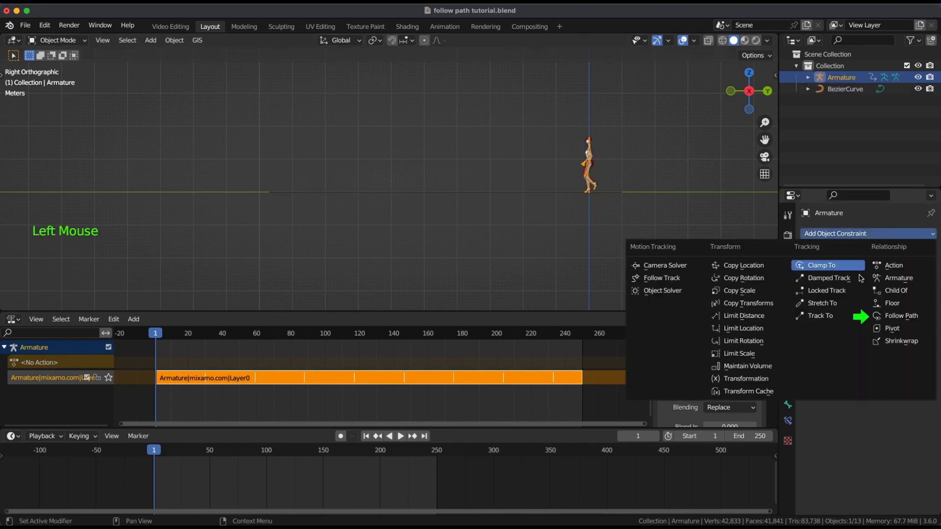
click(895, 316)
click(876, 273)
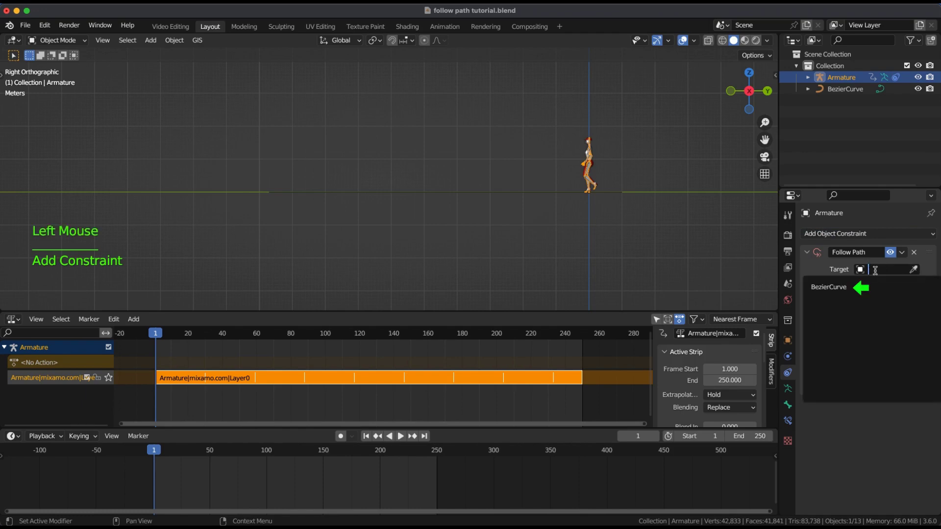
click(839, 286)
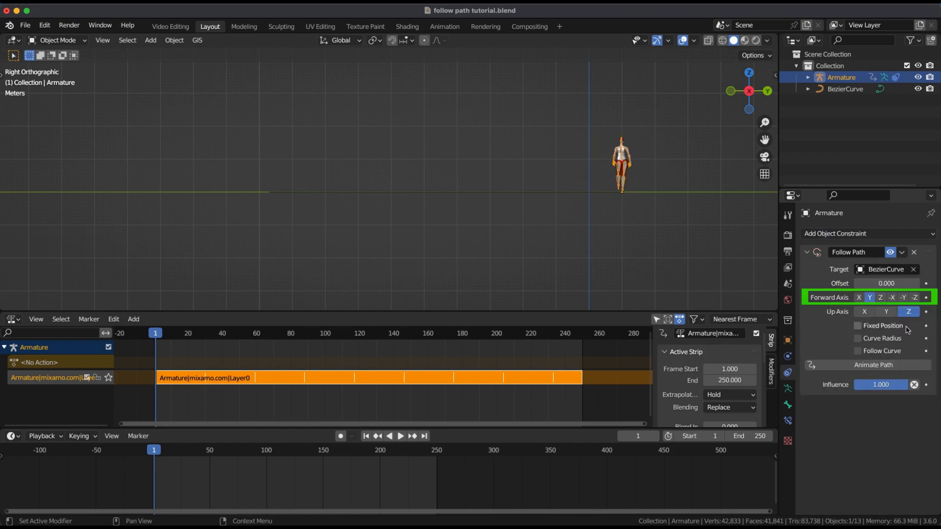
Set Forward Axis to -Y, enable Follow Curve and generate the path animation with Animate Path.
click(904, 298)
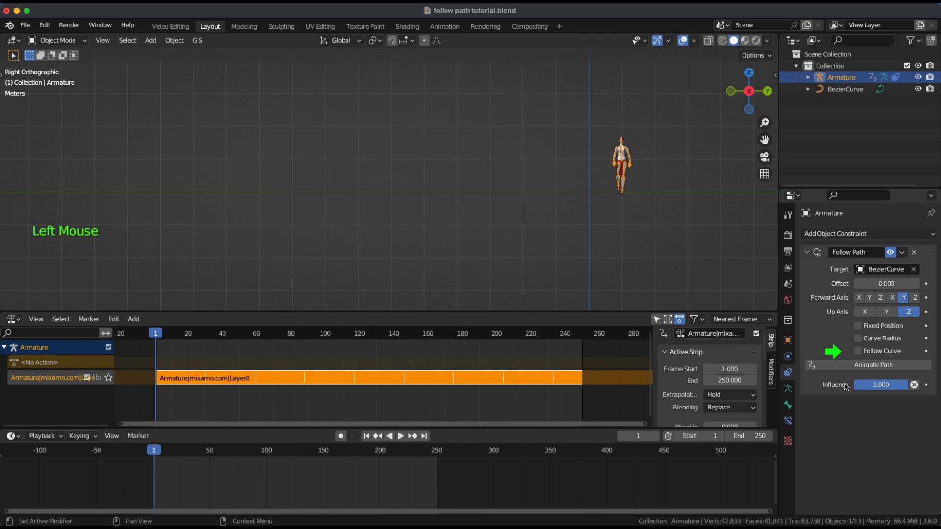
click(858, 352)
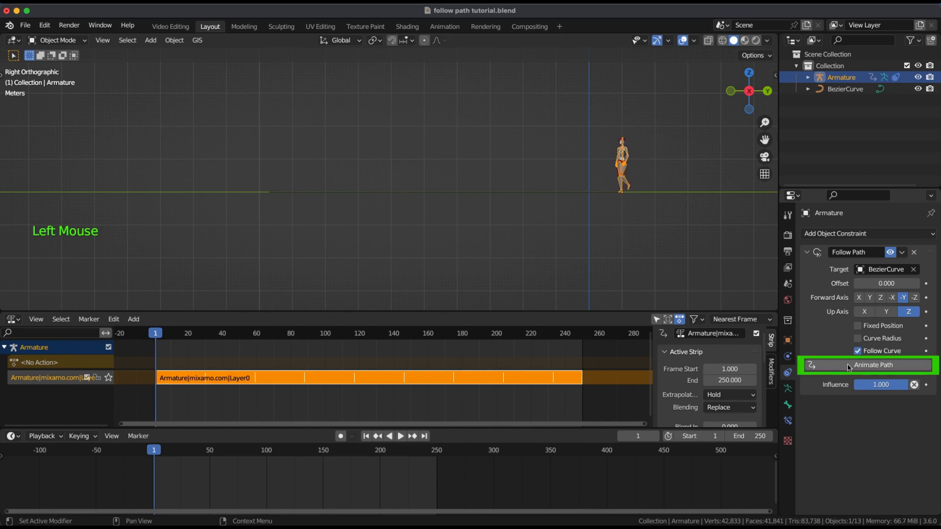
click(849, 367)
key(space)
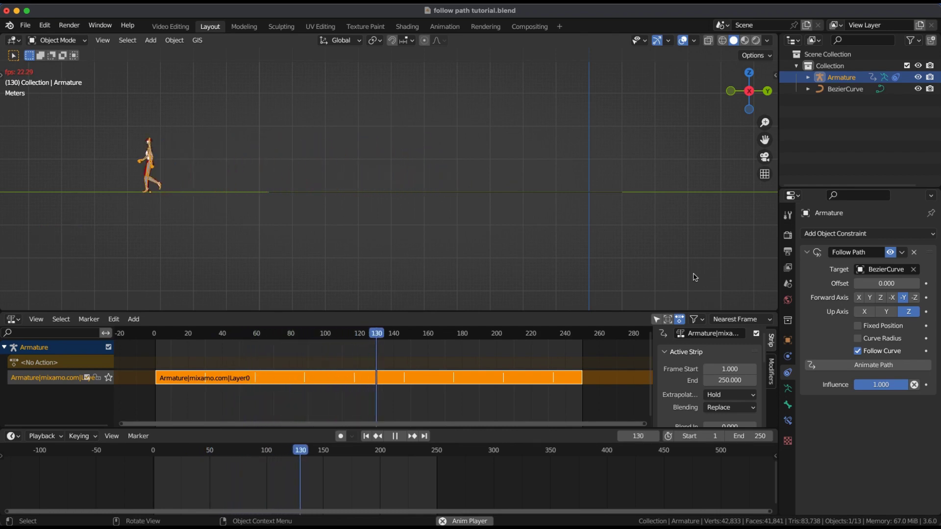
key(space)
key(shift+Left)
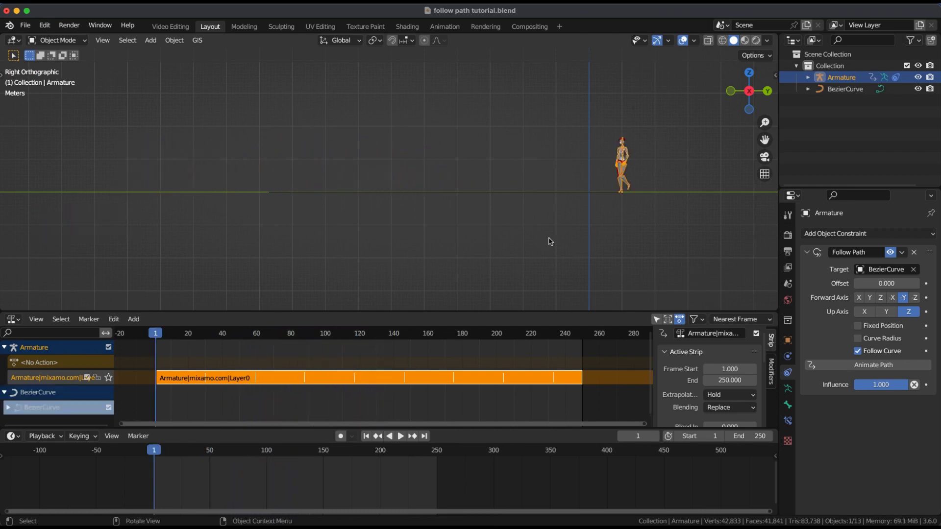
Set BezierCurve's Path Animation Frames to 250 in its data properties.
click(485, 195)
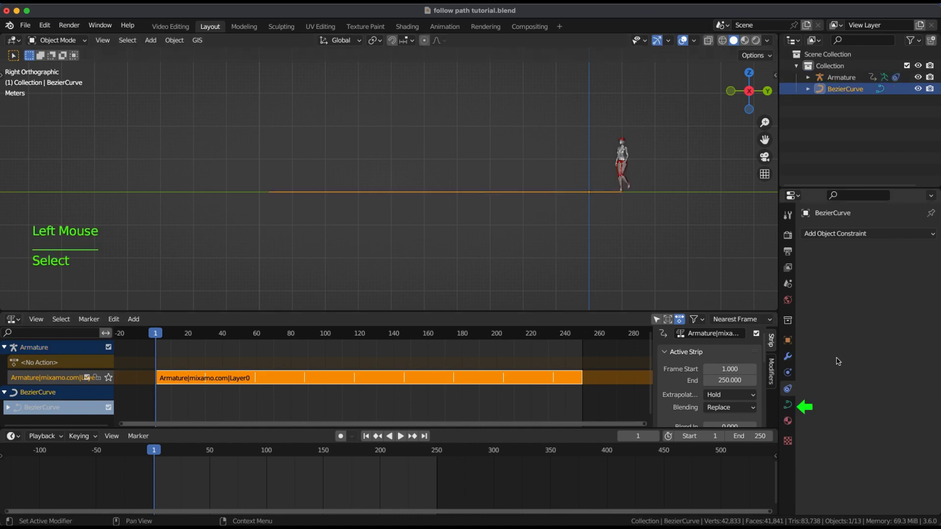
click(788, 409)
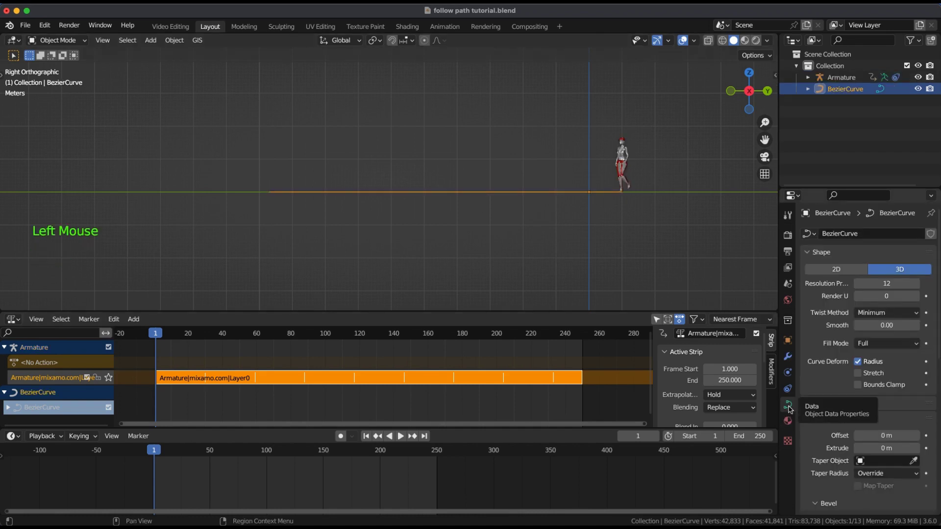
scroll(836, 401, down, 5)
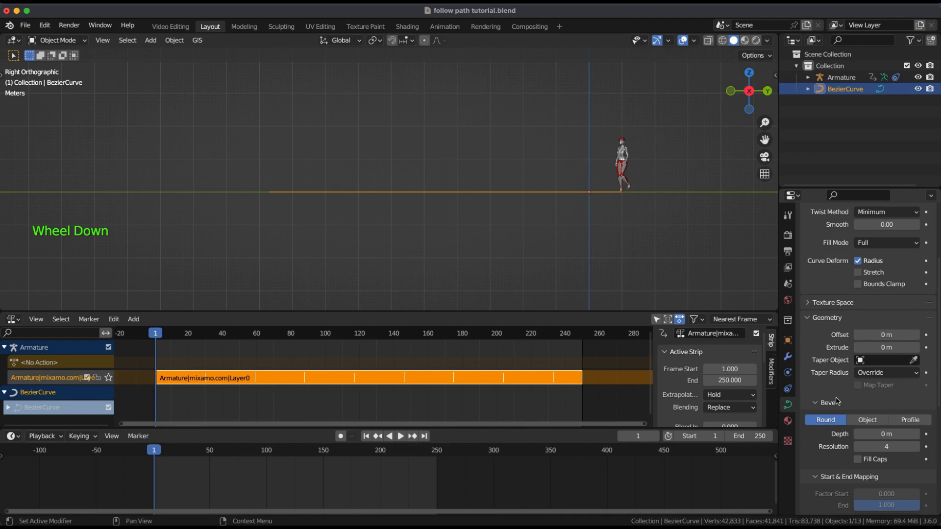
scroll(836, 401, down, 5)
click(884, 350)
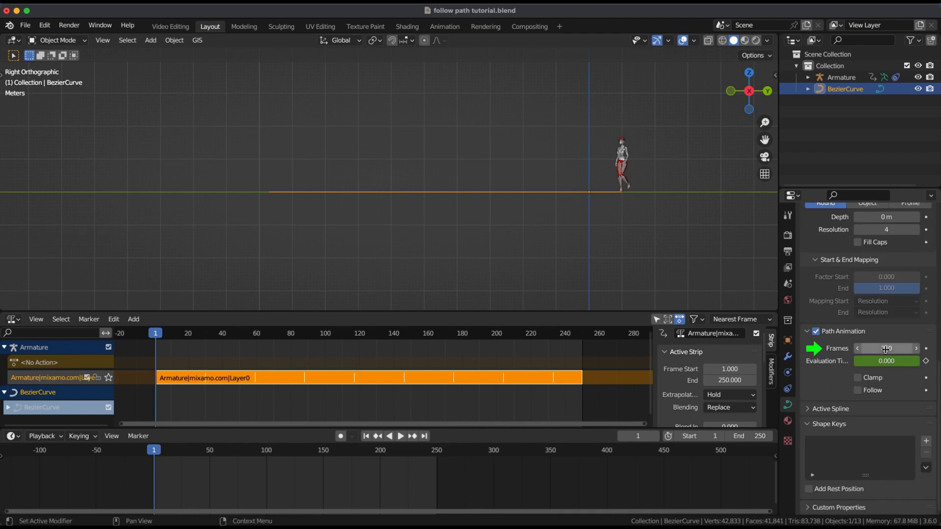
key(Return)
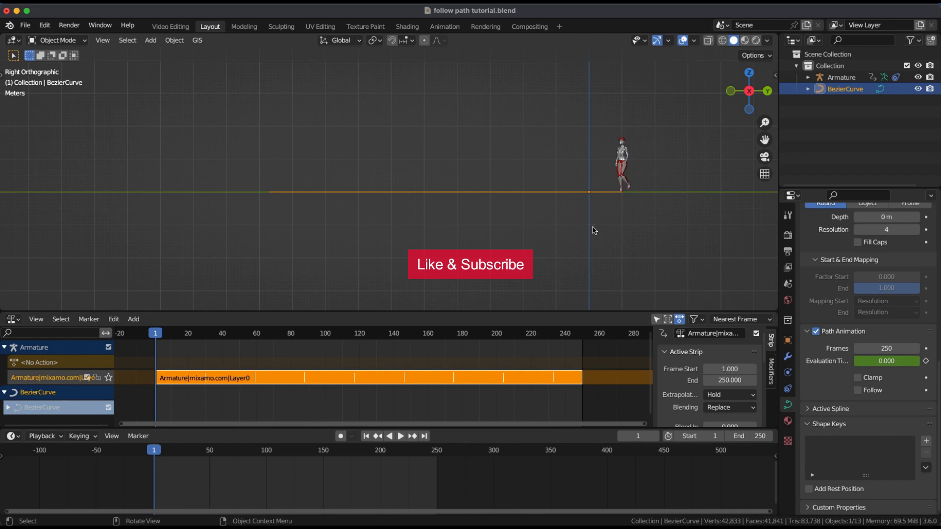
Play the animation and keep the walking character centred in view.
key(space)
scroll(585, 225, up, 2)
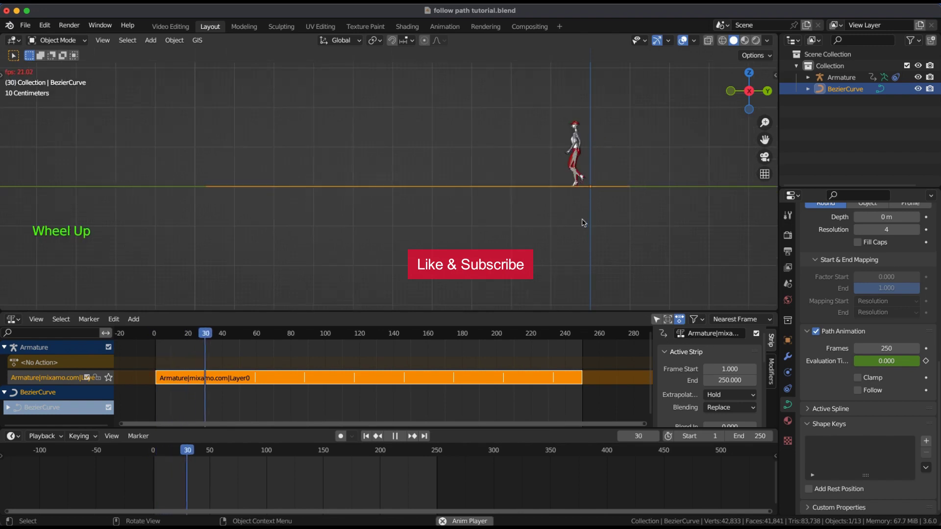
scroll(529, 206, up, 2)
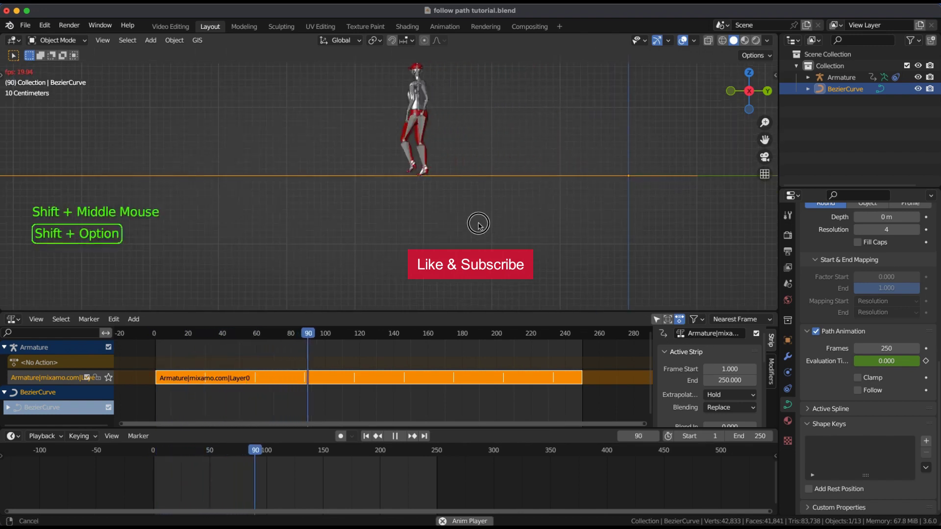
shift+middle_drag(479, 223, 537, 279)
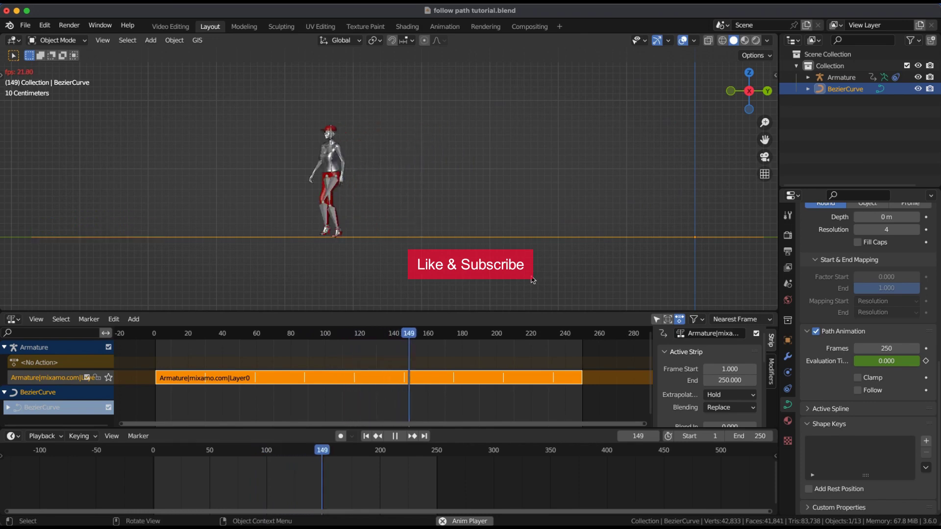